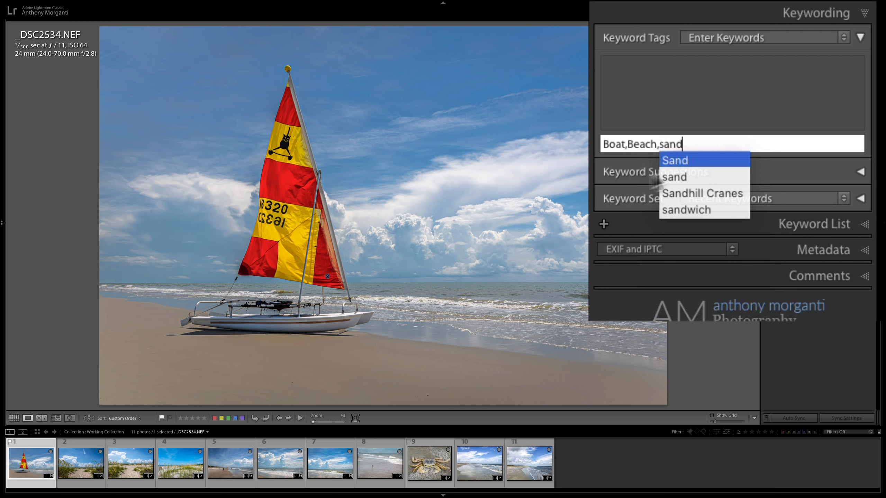
# Step: Commit the keywords Boat, Beach and sand to the sailboat photo and start keyword entry on the second photo
pyautogui.click(86, 464)
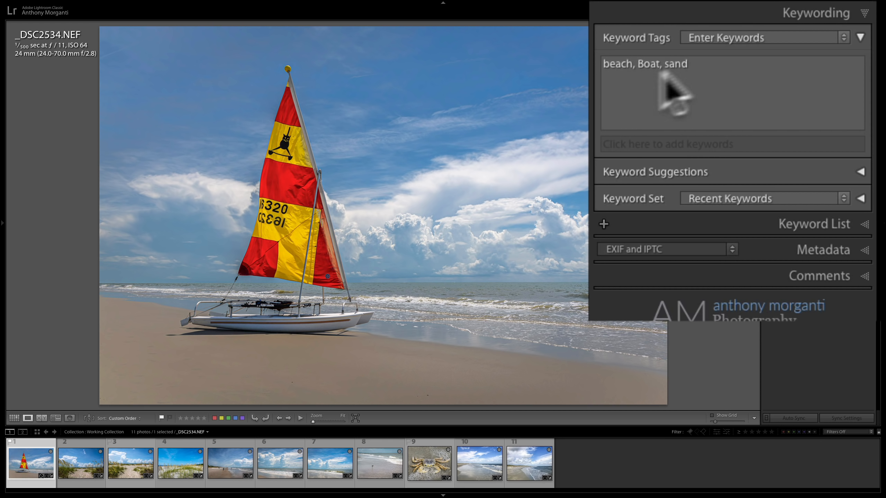
pyautogui.click(83, 466)
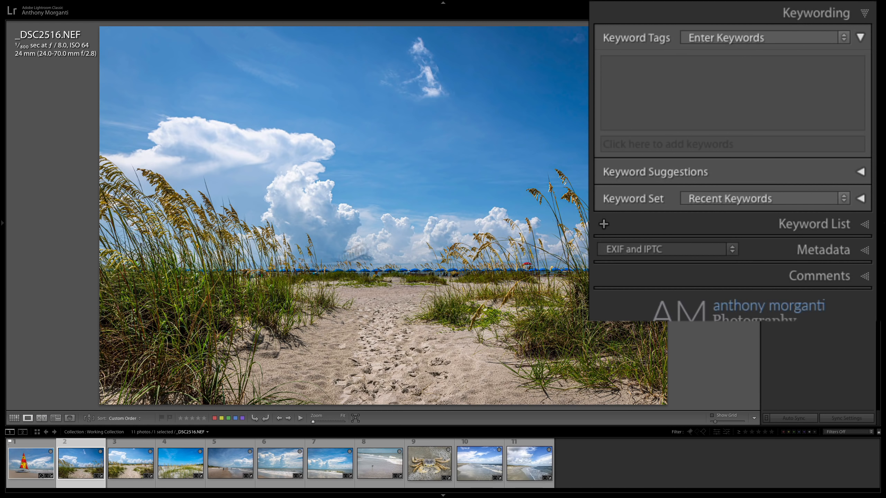
pyautogui.click(622, 143)
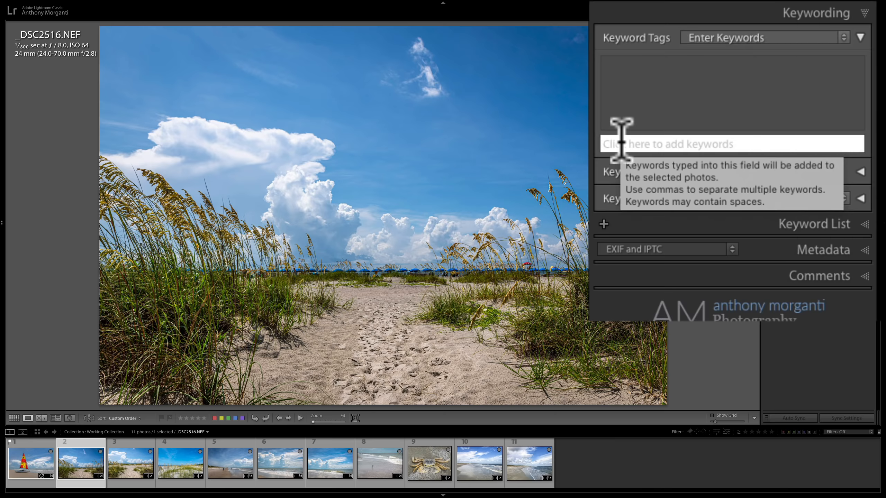
# Step: Return to the sailboat photo, add the suggested keyword Ocean, and advance to the second photo with keyword entry active
pyautogui.click(30, 466)
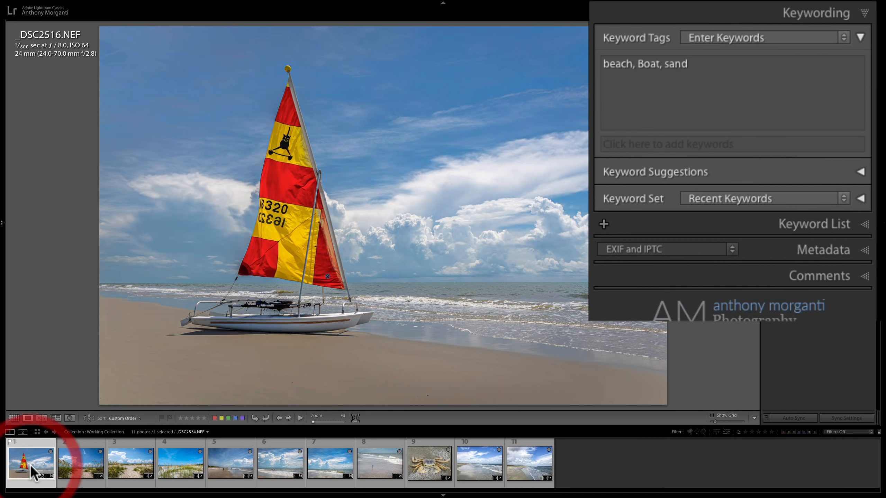
pyautogui.click(678, 146)
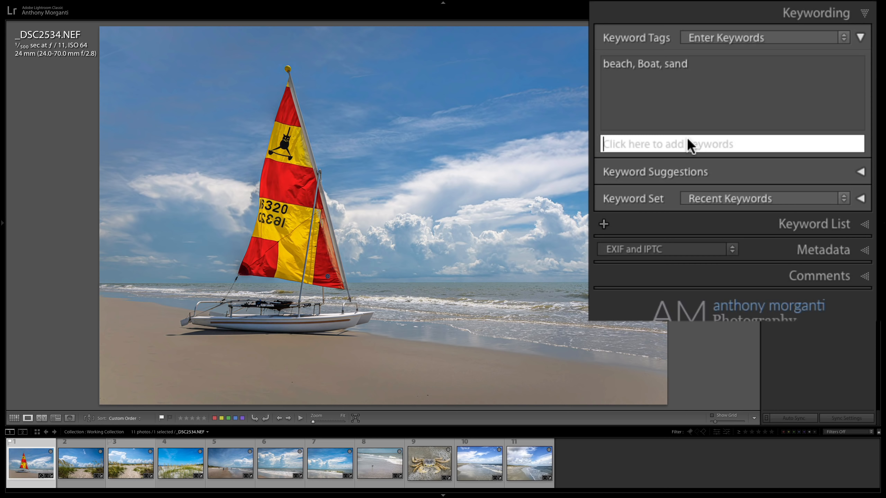
pyautogui.write('ocea')
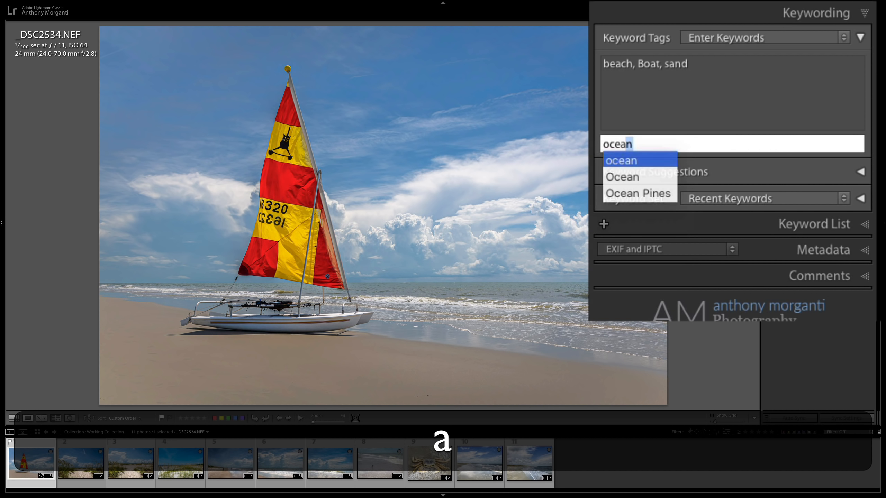
pyautogui.write('n')
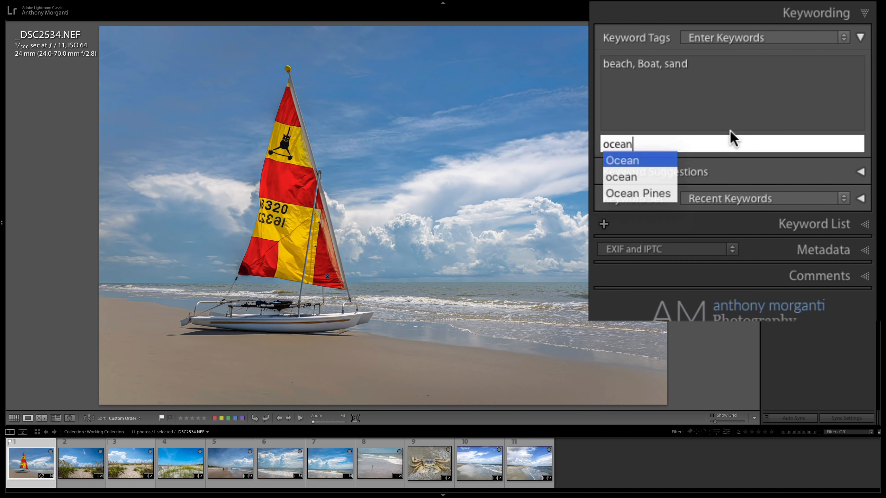
pyautogui.press('Right')
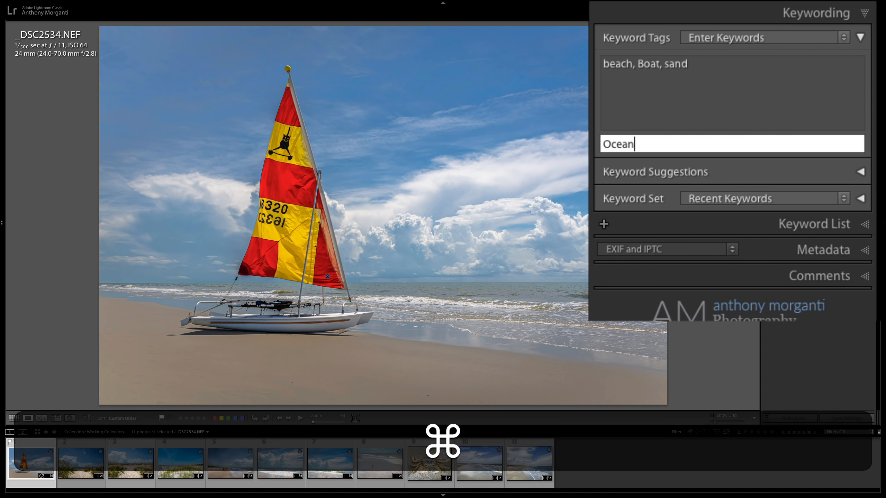
pyautogui.press('super+Right')
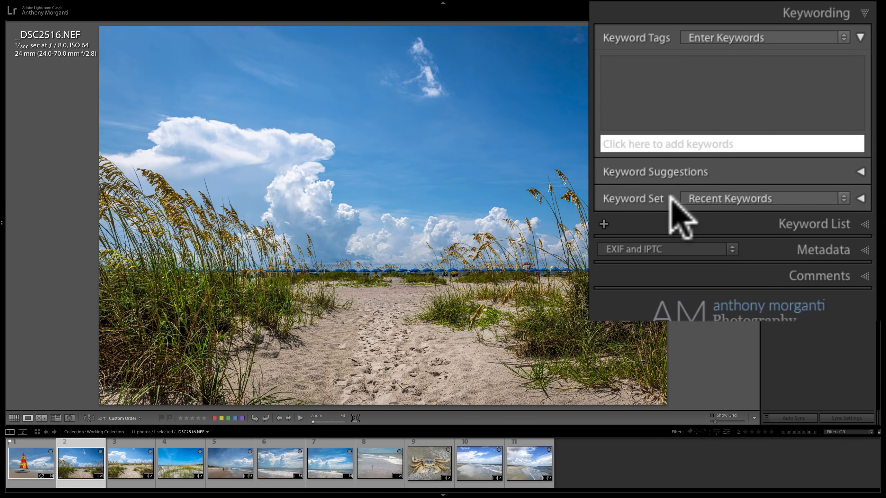
# Step: Edit the keyword set to contain beach, boat, ocean, hilton head island, sand, clouds, vacation, summer and swimming
pyautogui.click(845, 198)
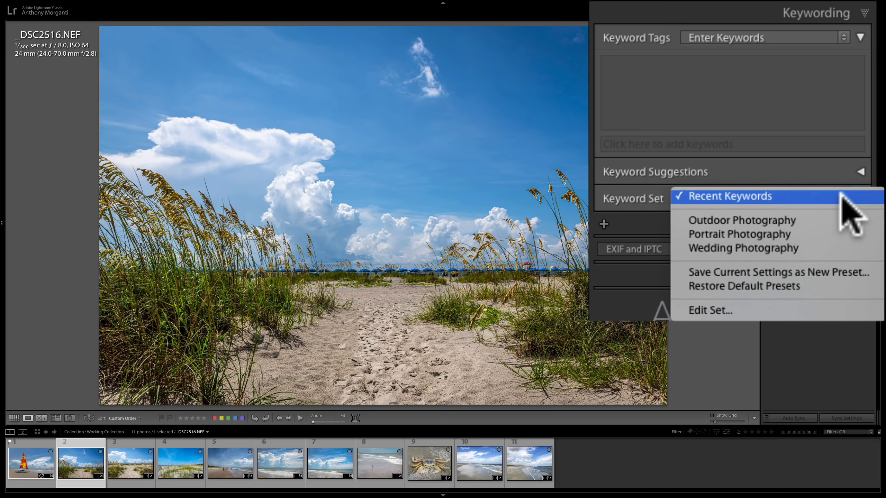
pyautogui.click(728, 310)
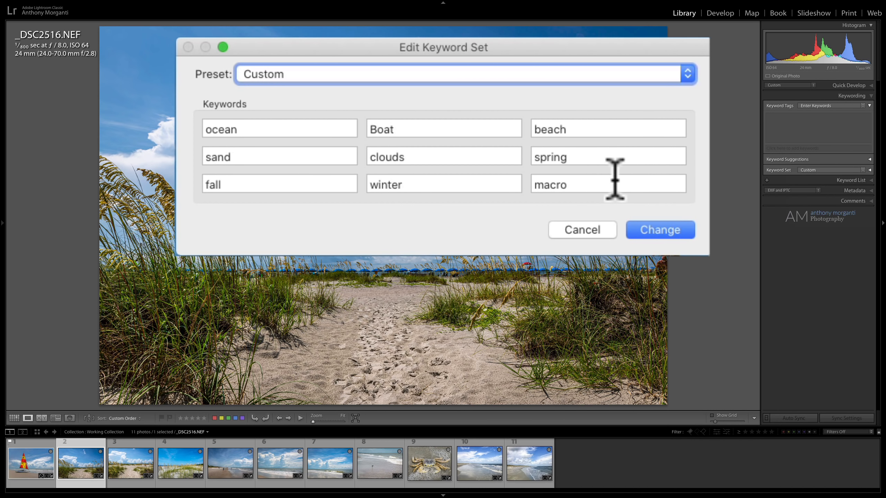
pyautogui.click(319, 129)
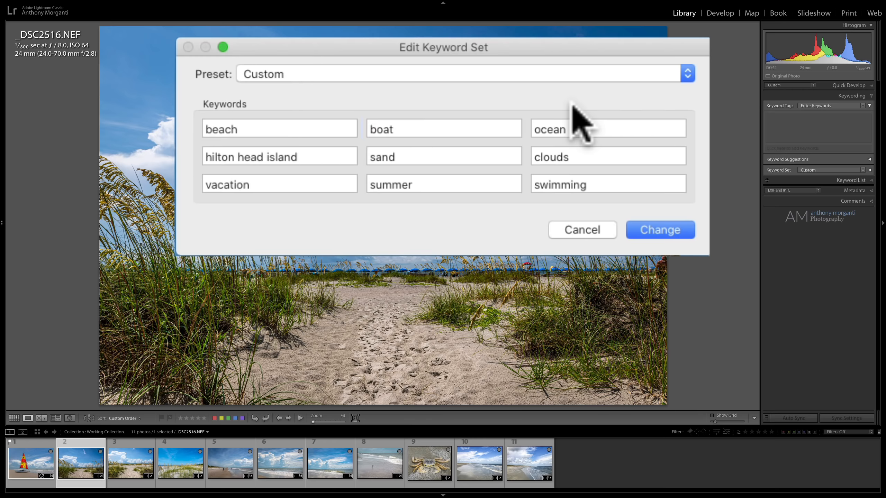
# Step: Save the edited keywords as a new preset named Hilton Head Island and apply the keyword set change
pyautogui.click(686, 74)
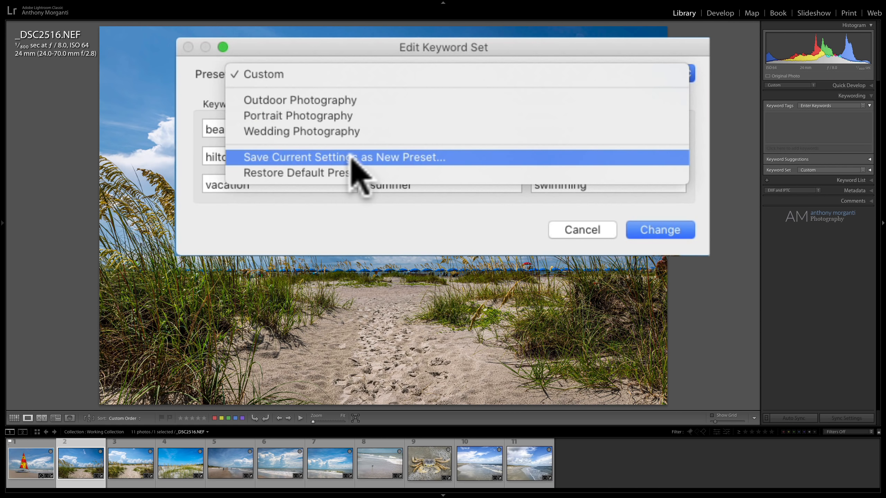
pyautogui.click(398, 157)
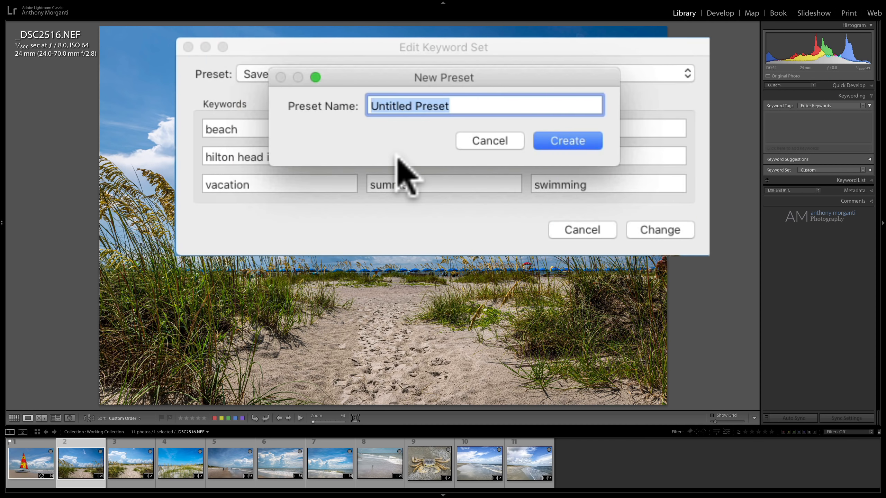
pyautogui.write('H')
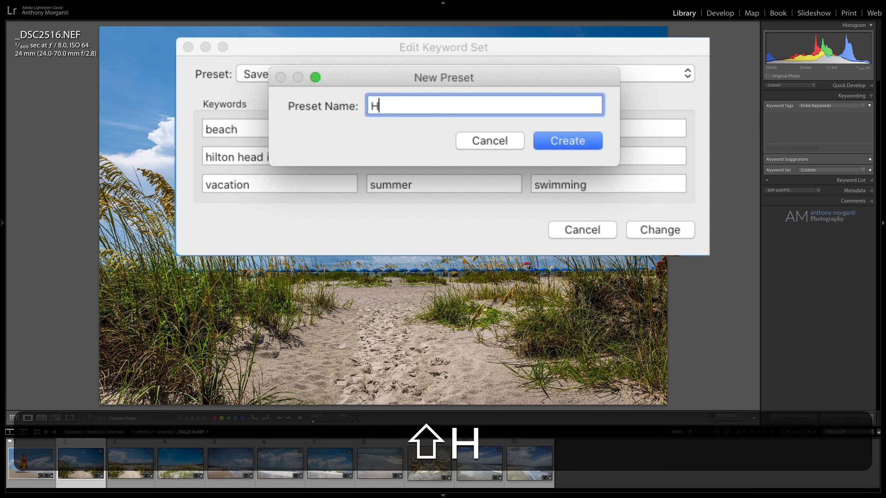
pyautogui.write('ilton Hea')
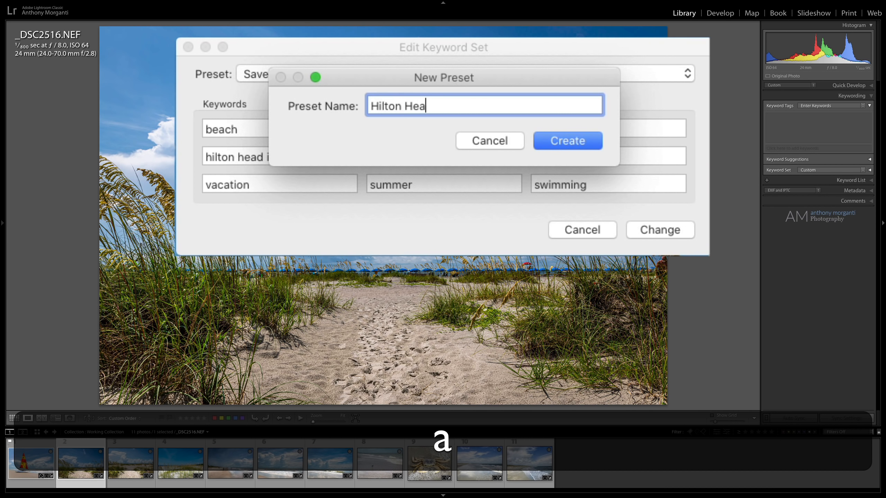
pyautogui.write('d Island')
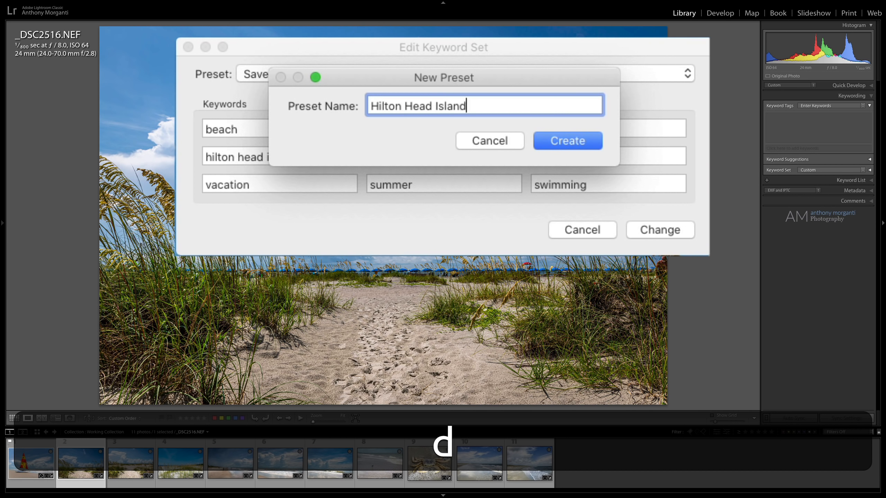
pyautogui.click(562, 140)
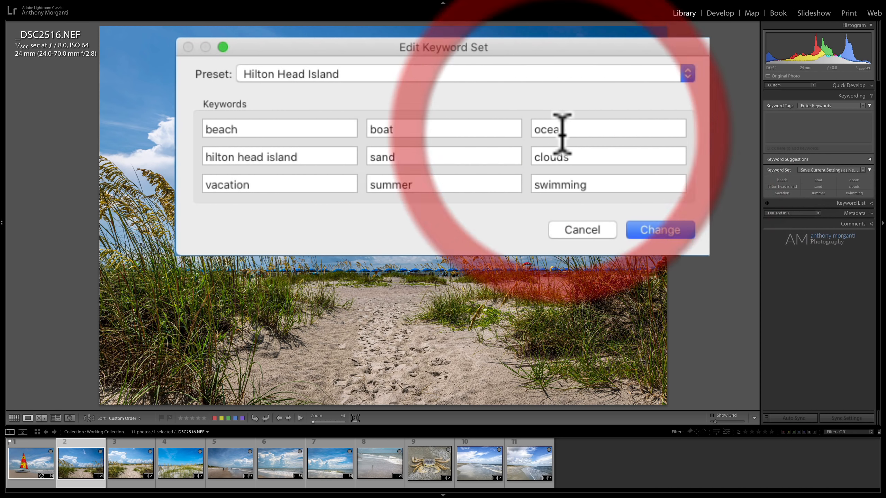
pyautogui.click(662, 229)
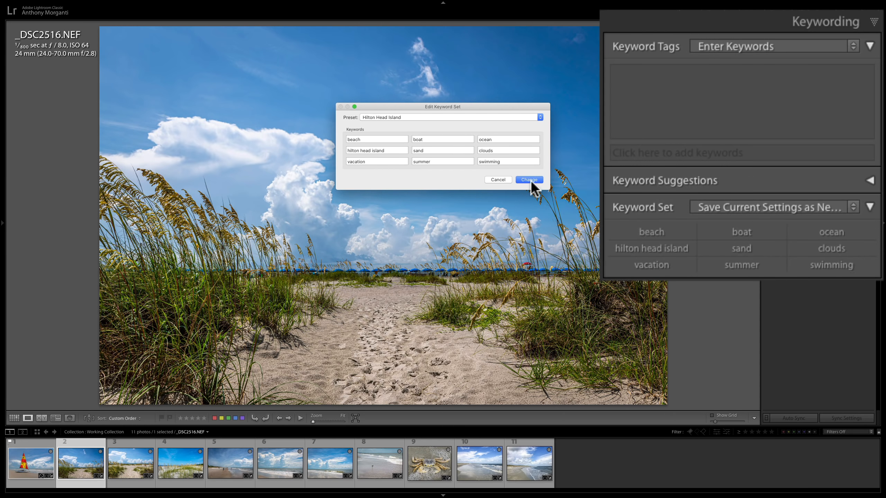
pyautogui.click(529, 180)
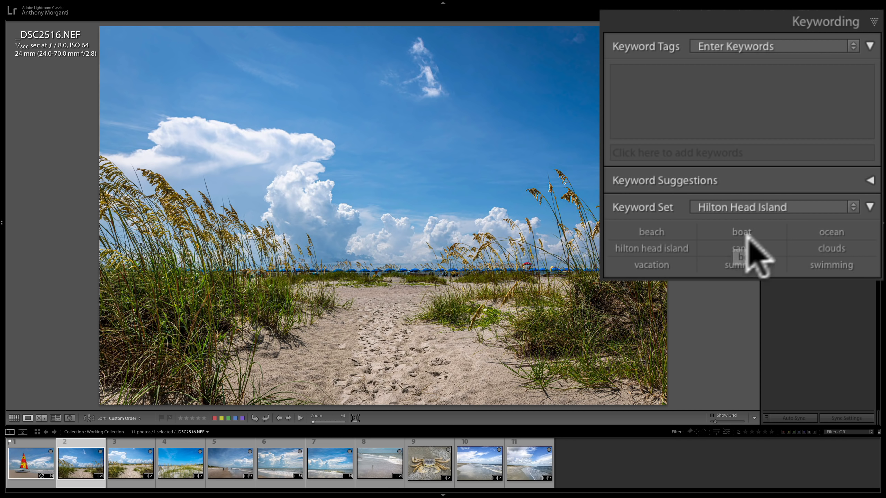
# Step: Tag the second photo with beach, ocean, hilton head island, sand, clouds, vacation, summer and swimming from the keyword set
pyautogui.click(652, 232)
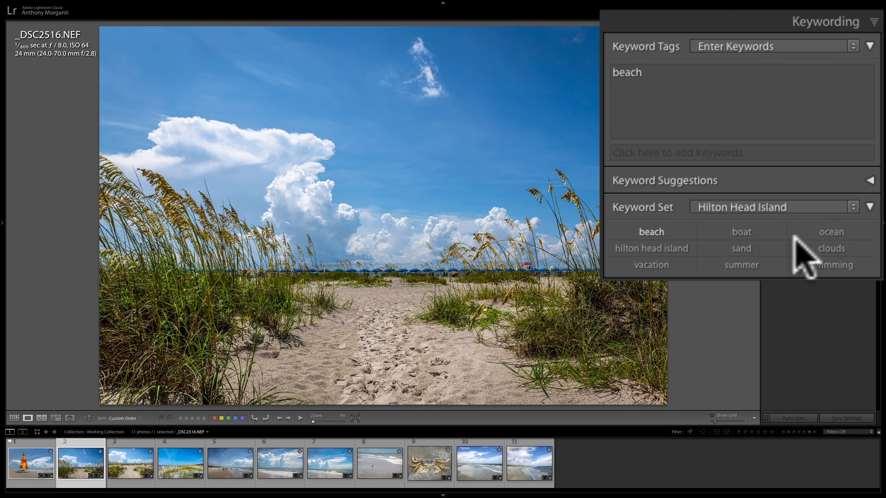
pyautogui.click(834, 232)
pyautogui.click(663, 249)
pyautogui.click(743, 248)
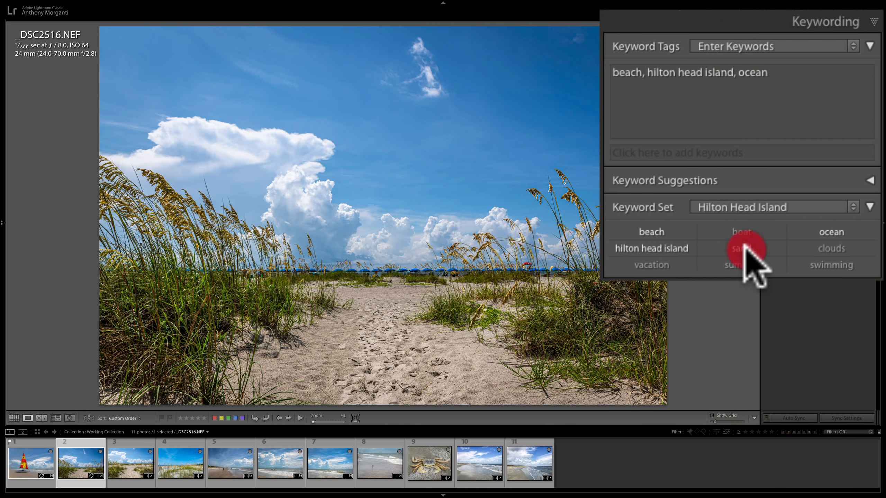
pyautogui.click(844, 247)
pyautogui.click(652, 265)
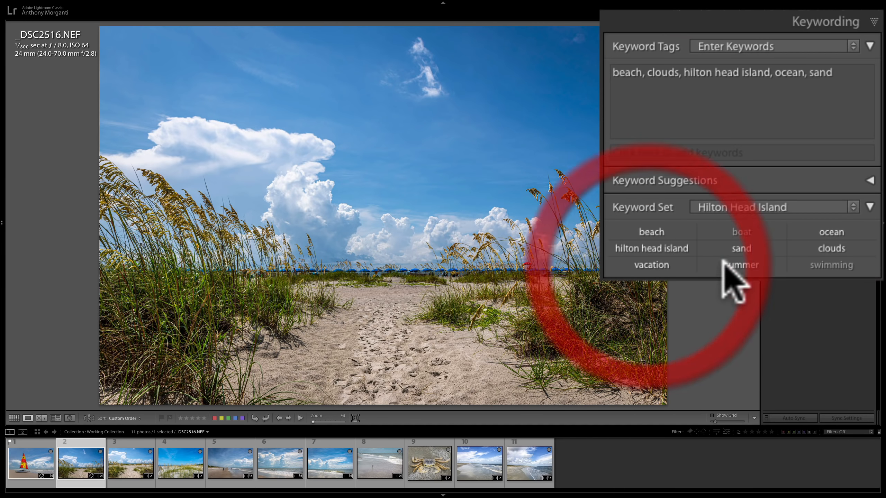
pyautogui.click(750, 265)
pyautogui.click(832, 266)
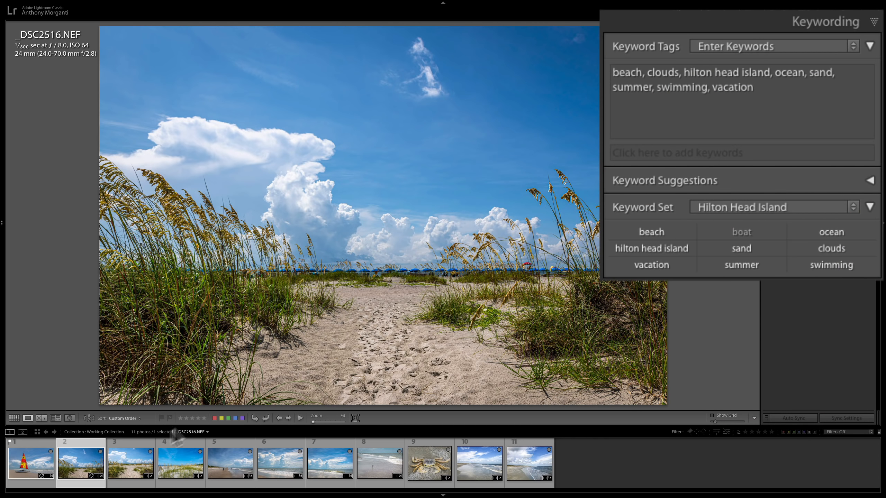
# Step: Tag the third photo with vacation, summer, swimming, hilton head island, sand, clouds, beach and ocean from the keyword set
pyautogui.click(137, 466)
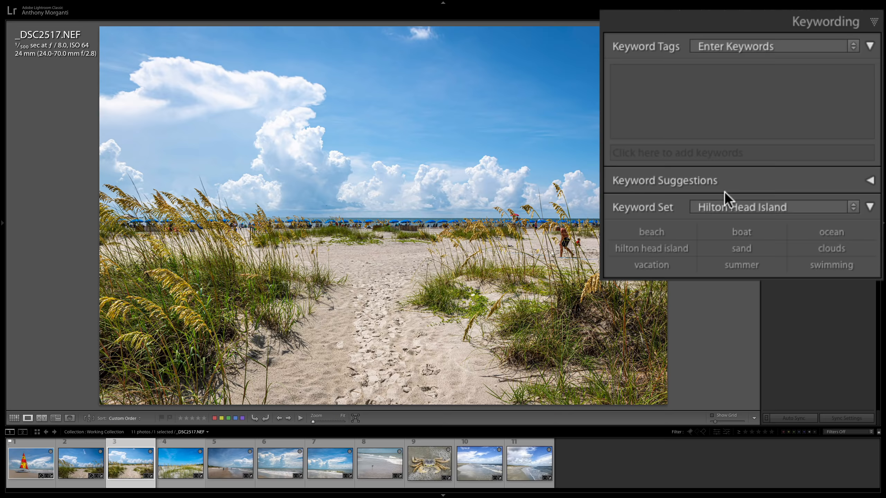
pyautogui.press('alt')
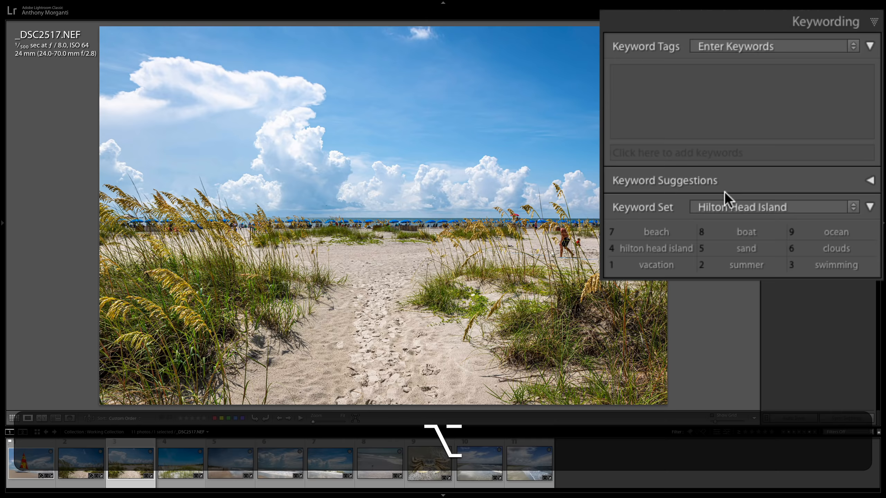
pyautogui.hotkey('alt', '1')
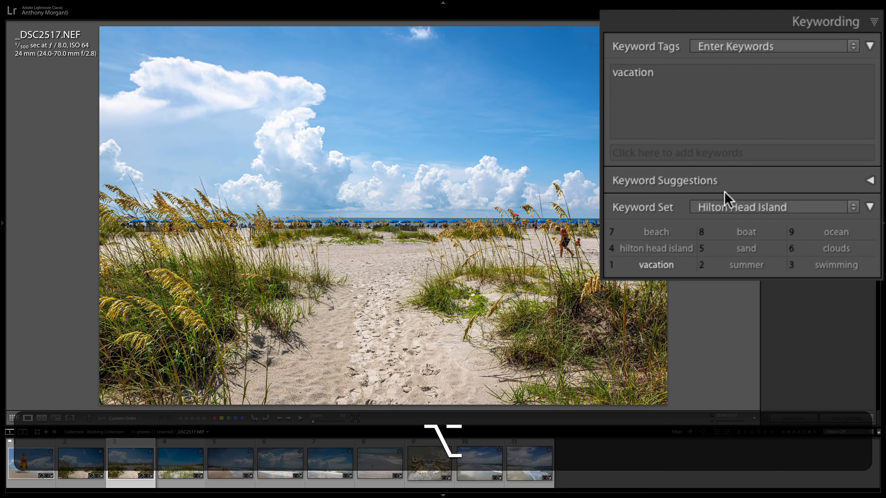
pyautogui.hotkey('alt', '2')
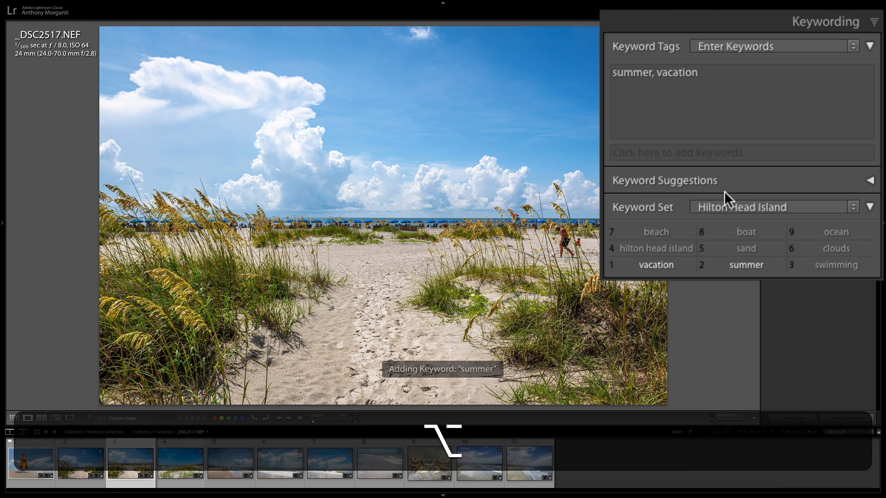
pyautogui.hotkey('alt', '3')
pyautogui.hotkey('alt', '4')
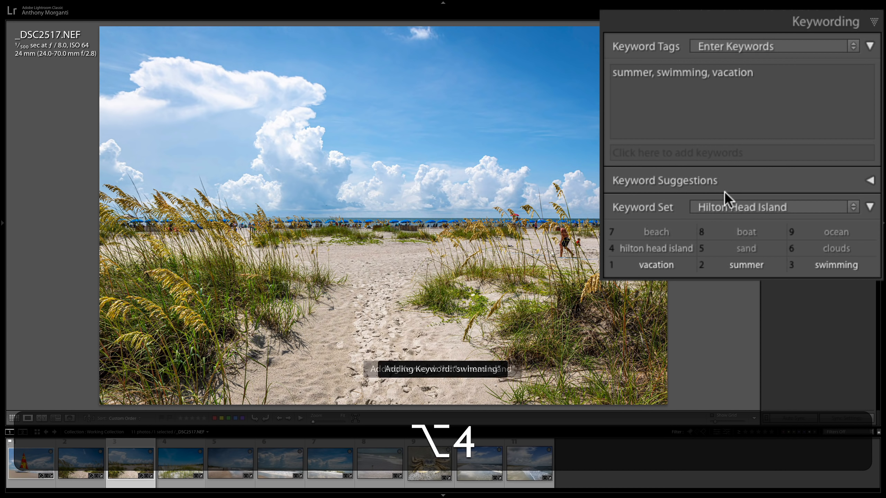
pyautogui.hotkey('alt', '5')
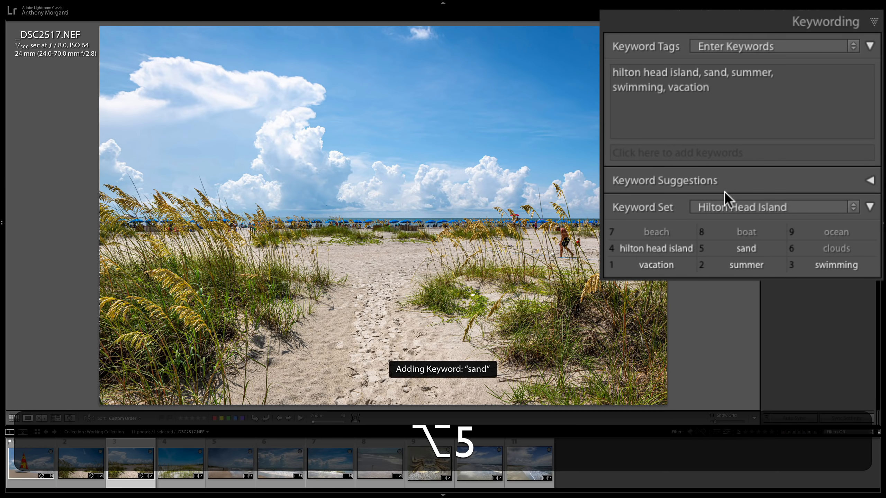
pyautogui.hotkey('alt', '6')
pyautogui.hotkey('alt', '7')
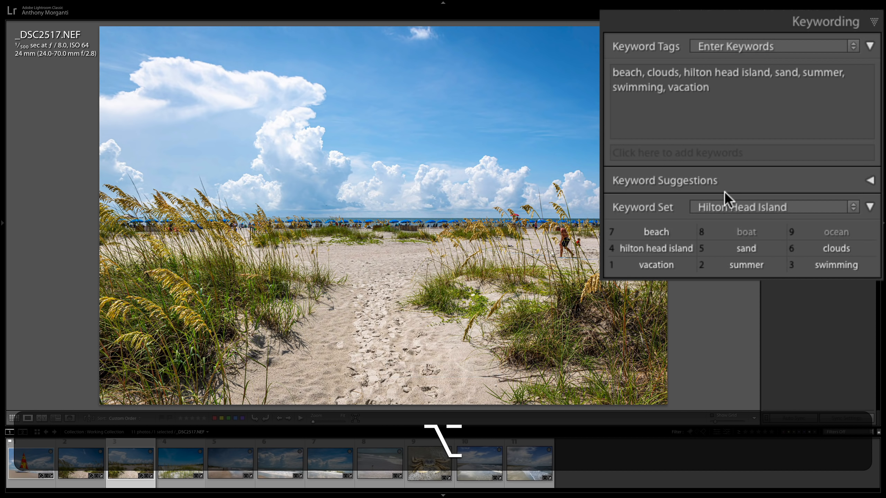
pyautogui.hotkey('alt', '9')
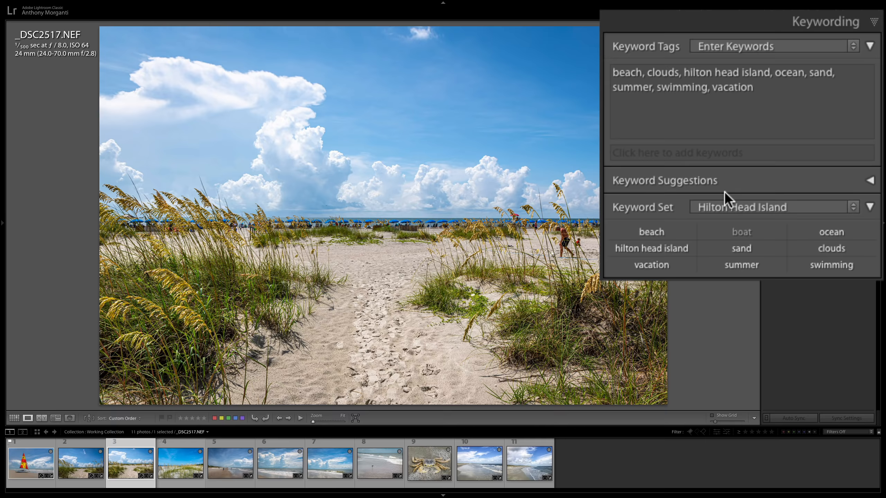
# Step: Advance to the fourth photo and tag it with vacation, summer, swimming, hilton head island, sand, clouds, beach and ocean
pyautogui.press('super')
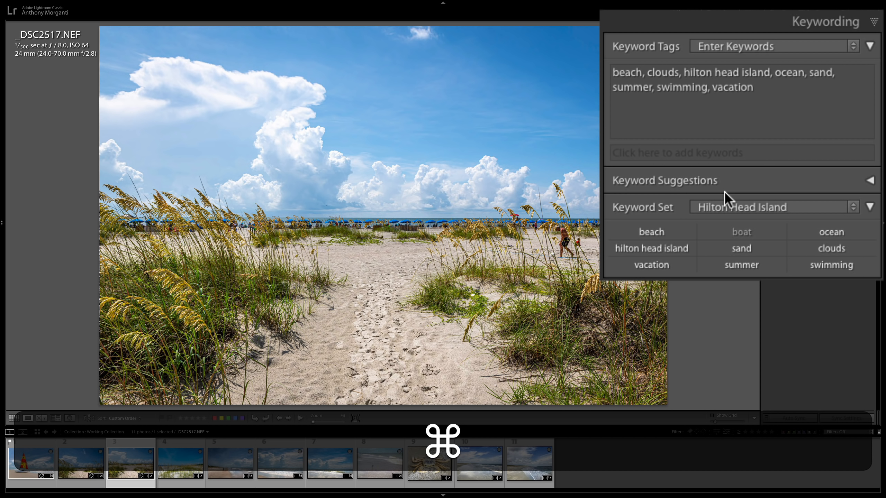
pyautogui.press('super+Right')
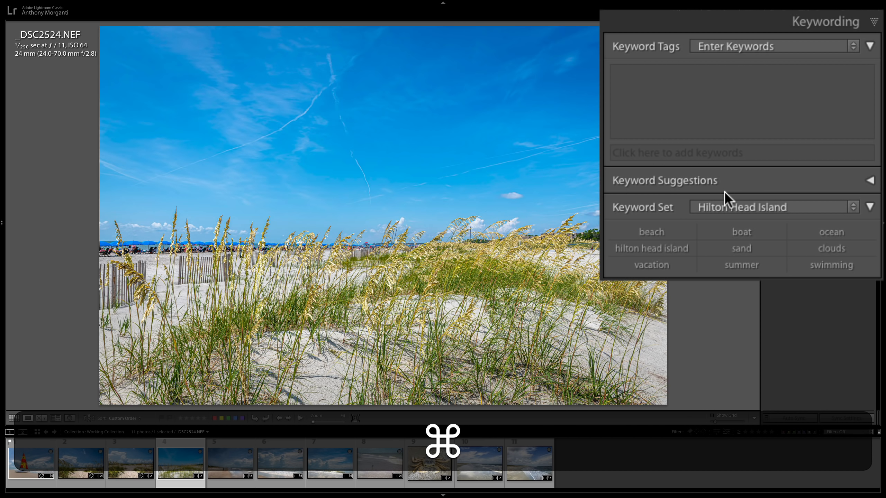
pyautogui.press('alt')
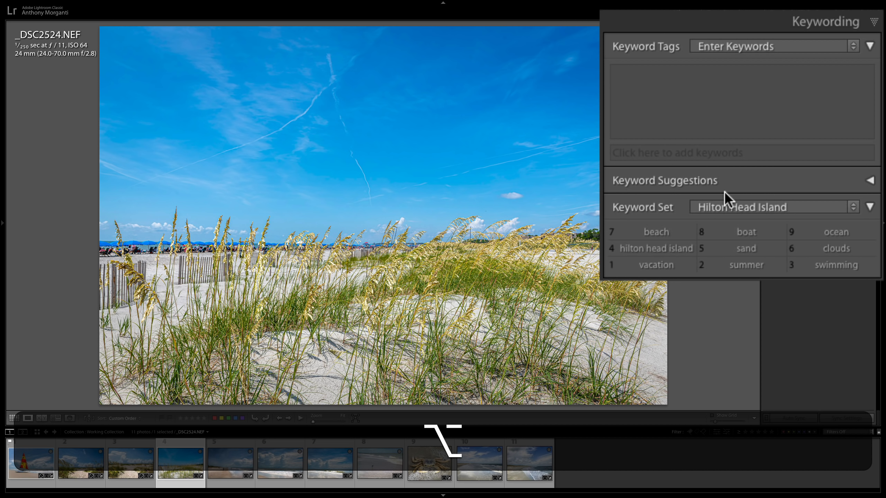
pyautogui.hotkey('alt', '1')
pyautogui.hotkey('alt', '2')
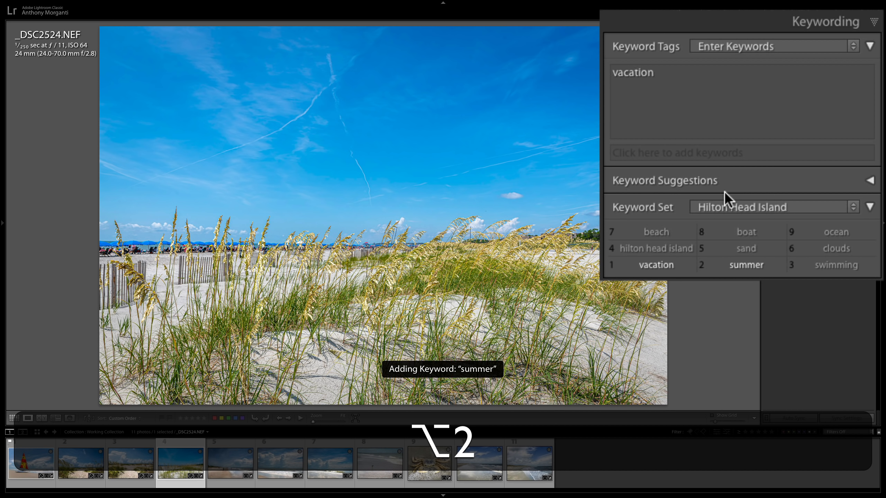
pyautogui.hotkey('alt', '3')
pyautogui.hotkey('alt', '4')
pyautogui.hotkey('alt', '5')
pyautogui.hotkey('alt', '6')
pyautogui.hotkey('alt', '7')
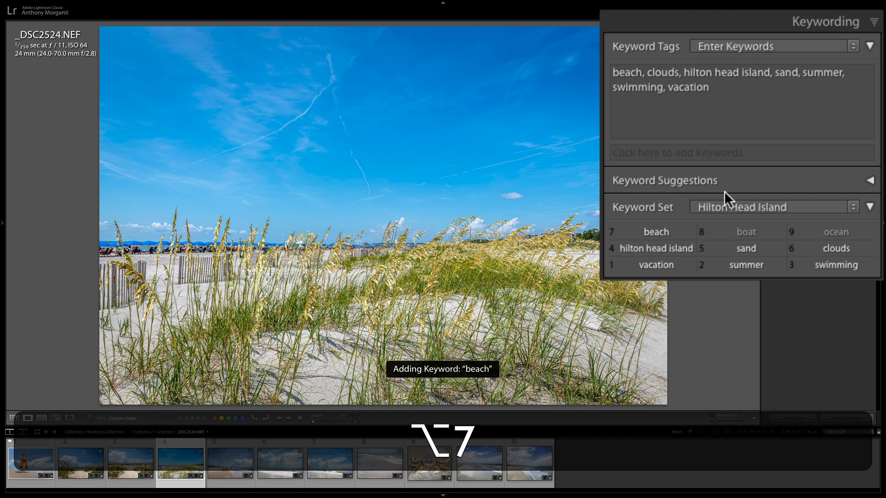
pyautogui.hotkey('alt', '9')
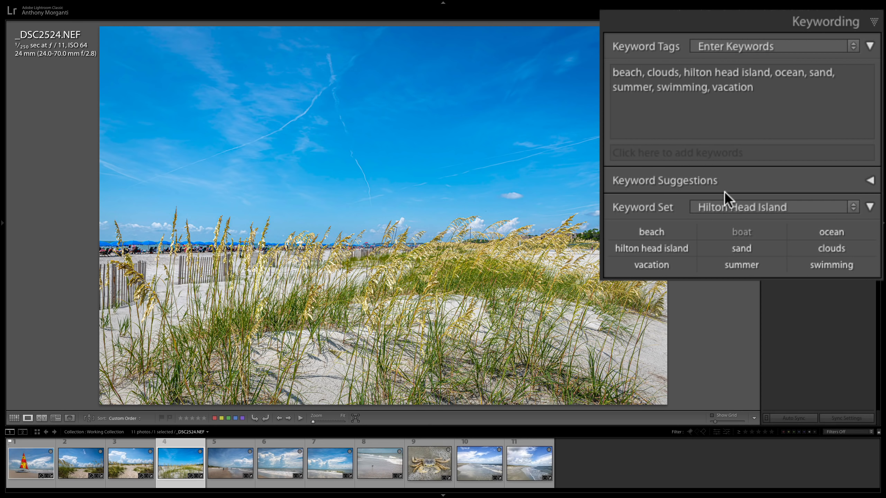